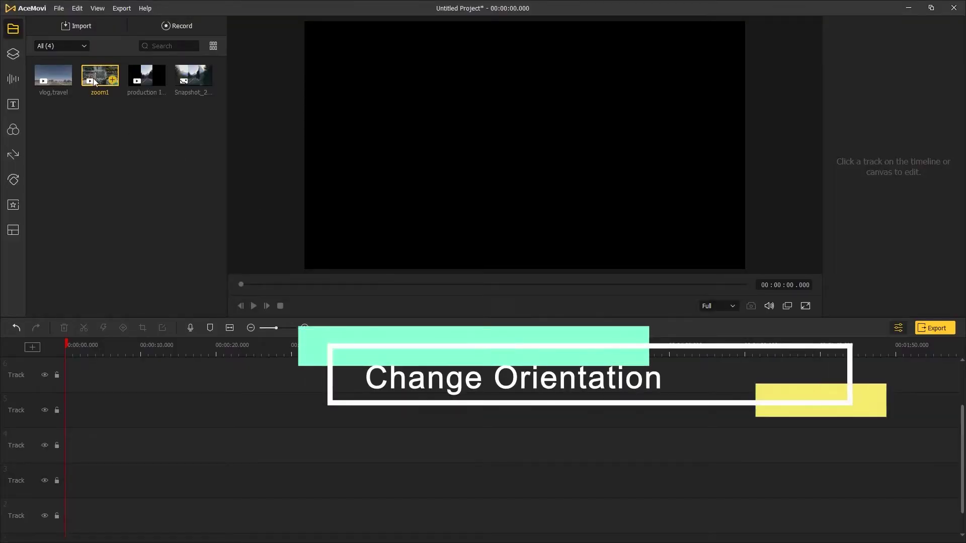
Add zoom1 at the existing resolution, preview it, then remove it from the timeline.
{"action": "left_click_drag", "start_coordinate": [93, 78], "coordinate": [67, 481]}
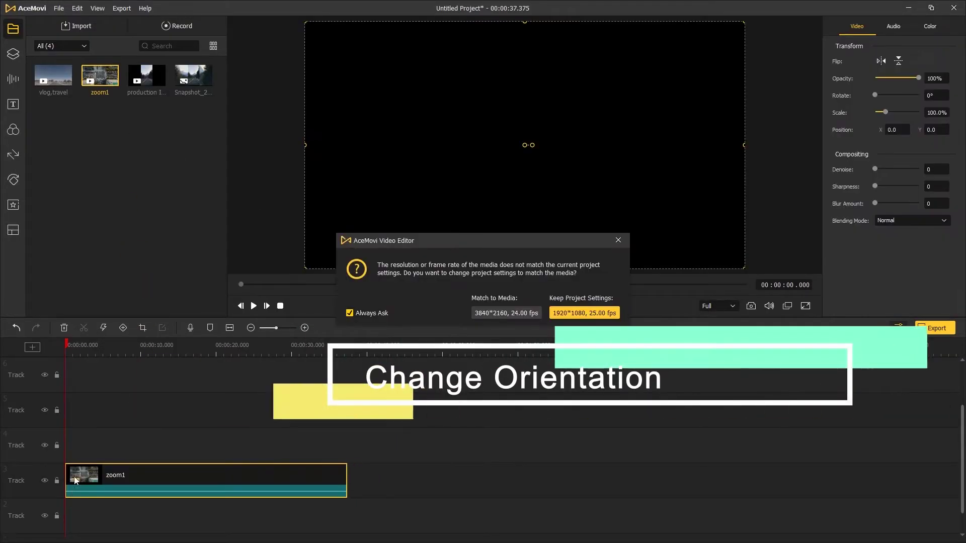
{"action": "left_click", "coordinate": [506, 313]}
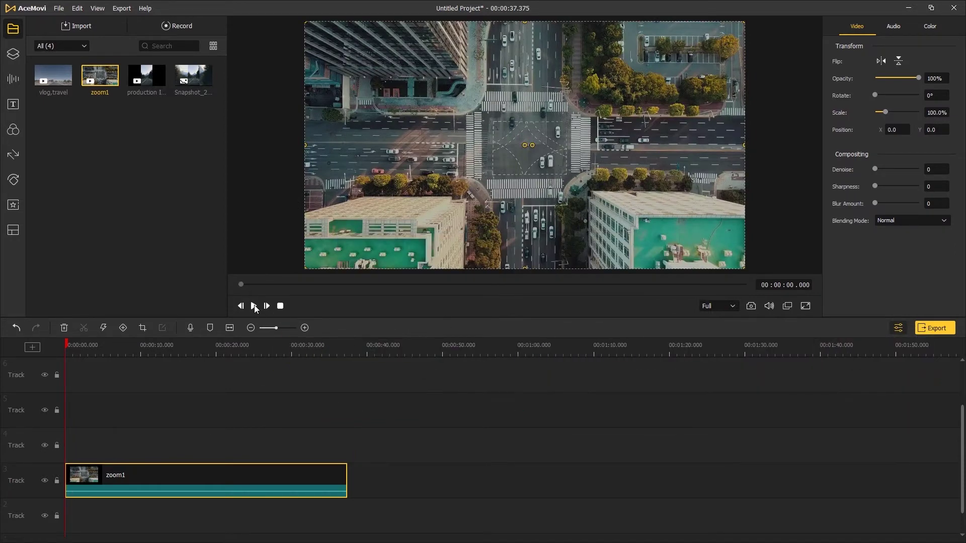
{"action": "left_click", "coordinate": [253, 306]}
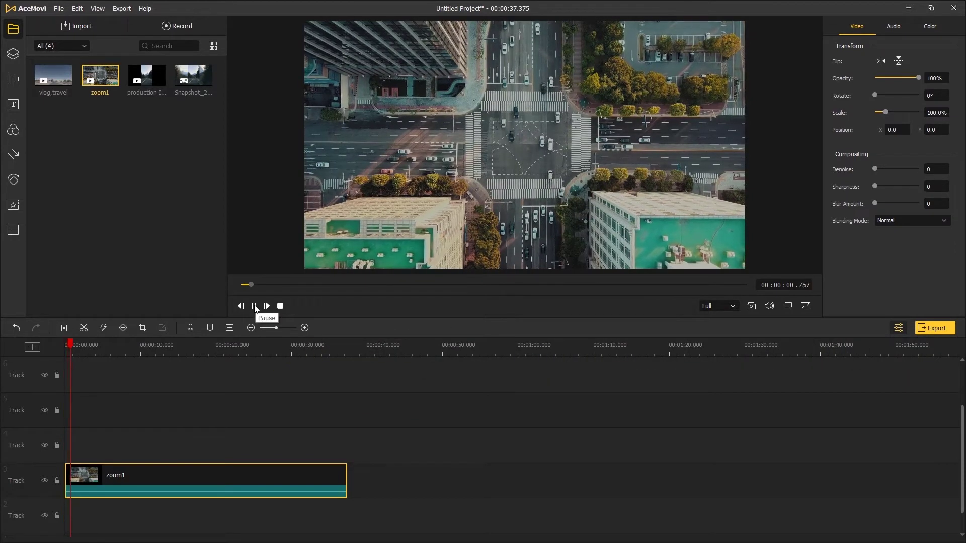
{"action": "left_click", "coordinate": [254, 305]}
{"action": "left_click", "coordinate": [234, 482]}
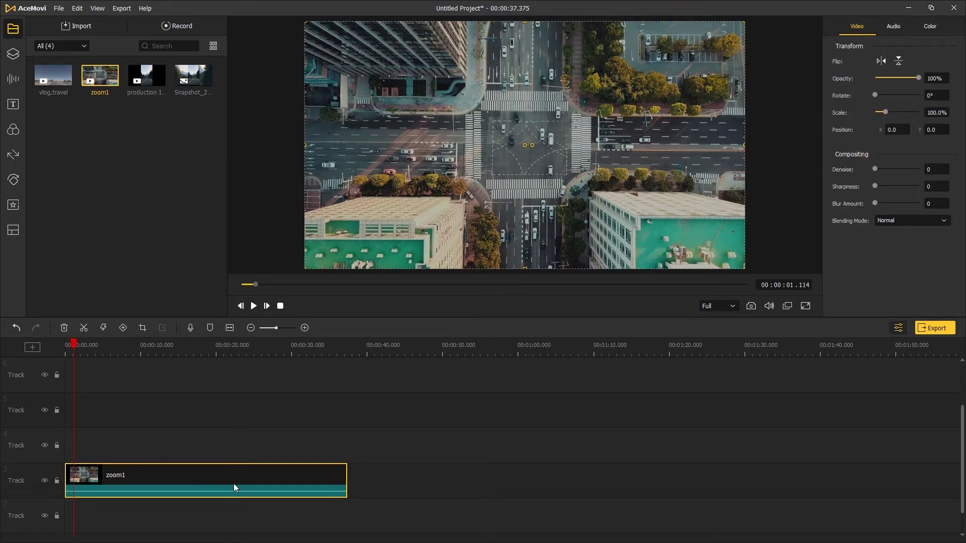
{"action": "key", "text": "Delete"}
Set the project resolution to 1080 x 1920 (9:16) and put zoom1 back on the timeline.
{"action": "left_click", "coordinate": [59, 9]}
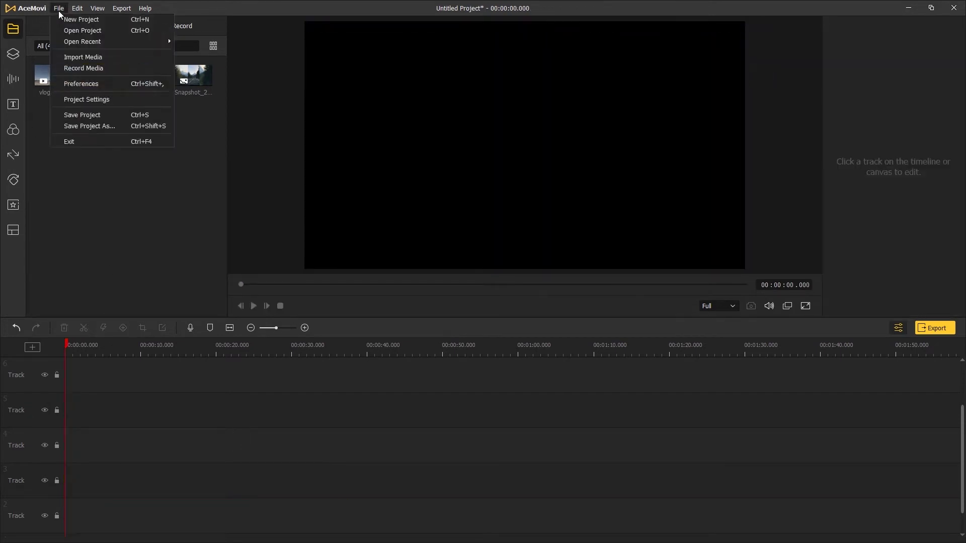
{"action": "left_click", "coordinate": [92, 96]}
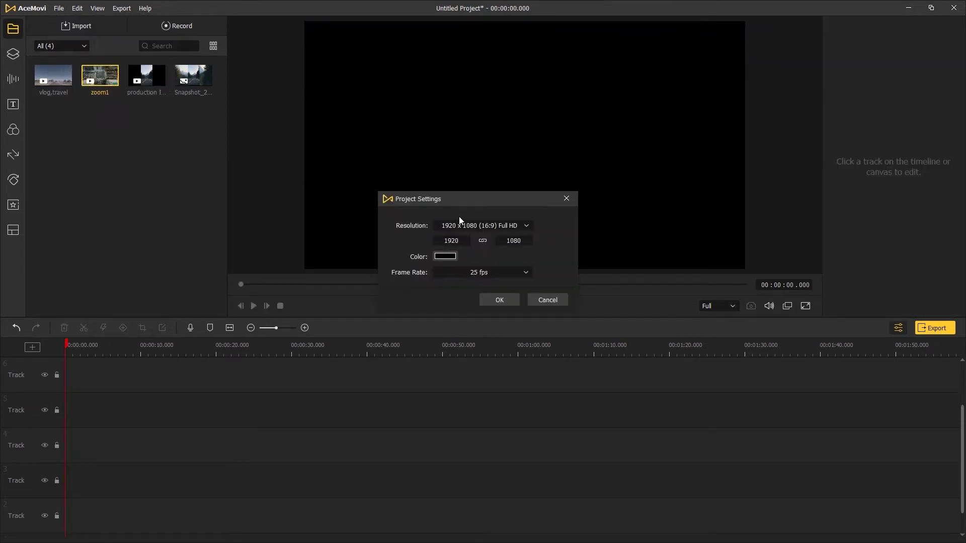
{"action": "left_click", "coordinate": [476, 223]}
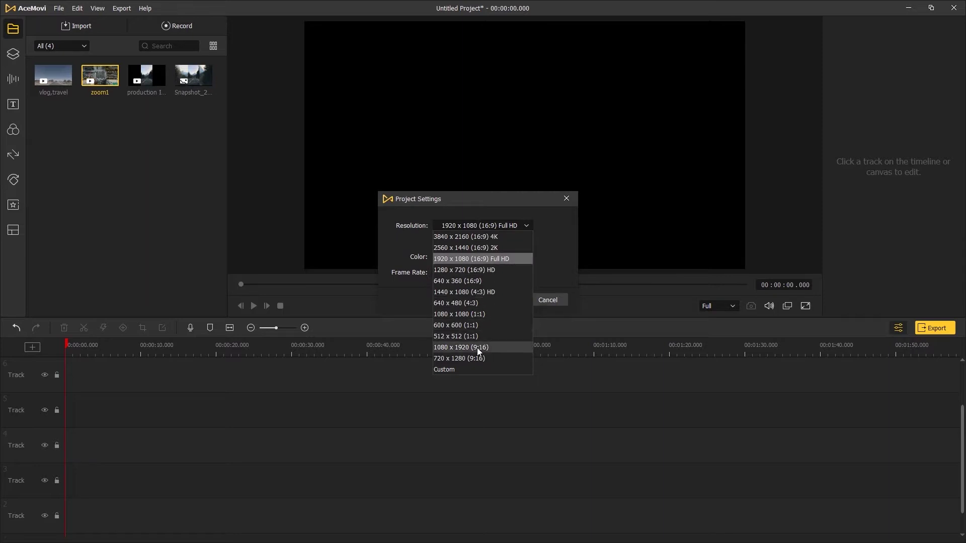
{"action": "left_click", "coordinate": [477, 348]}
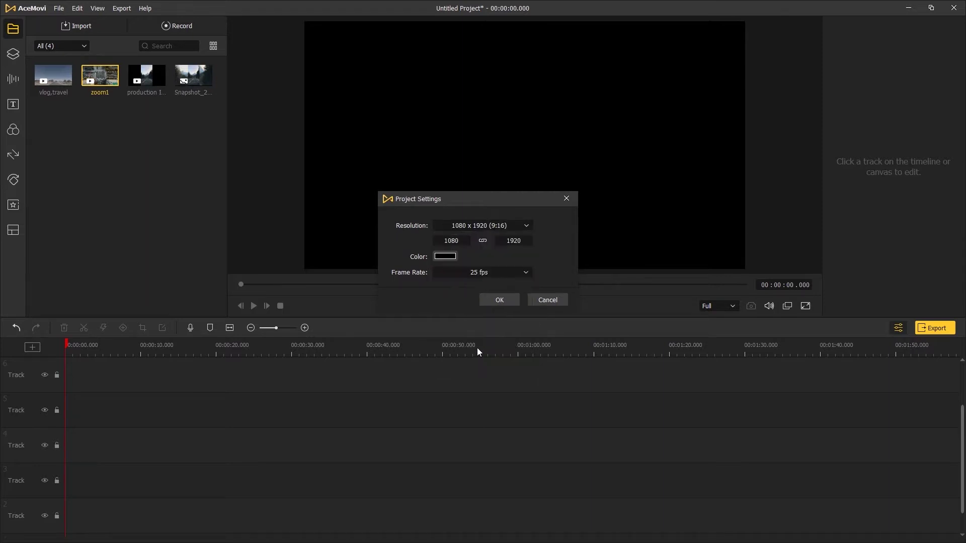
{"action": "left_click", "coordinate": [497, 304]}
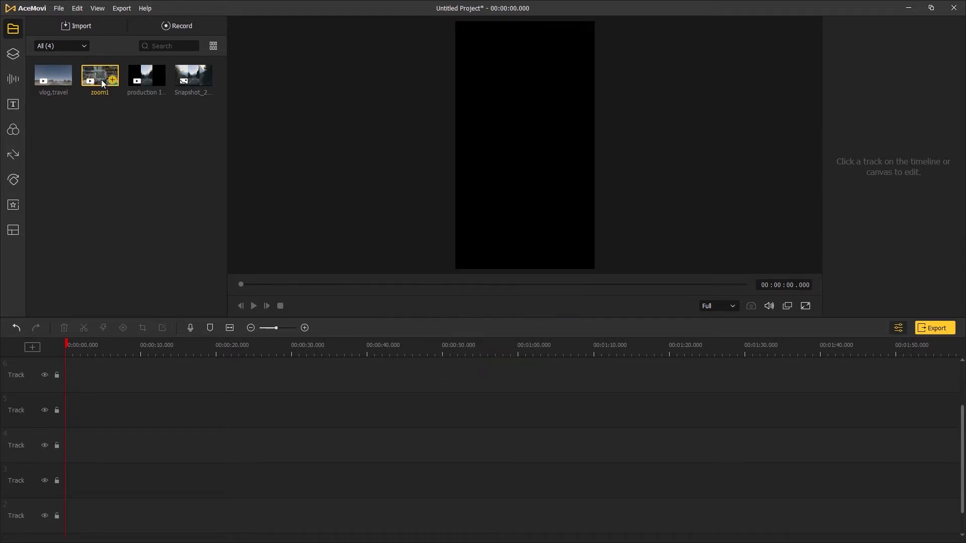
{"action": "left_click_drag", "start_coordinate": [103, 82], "coordinate": [62, 481]}
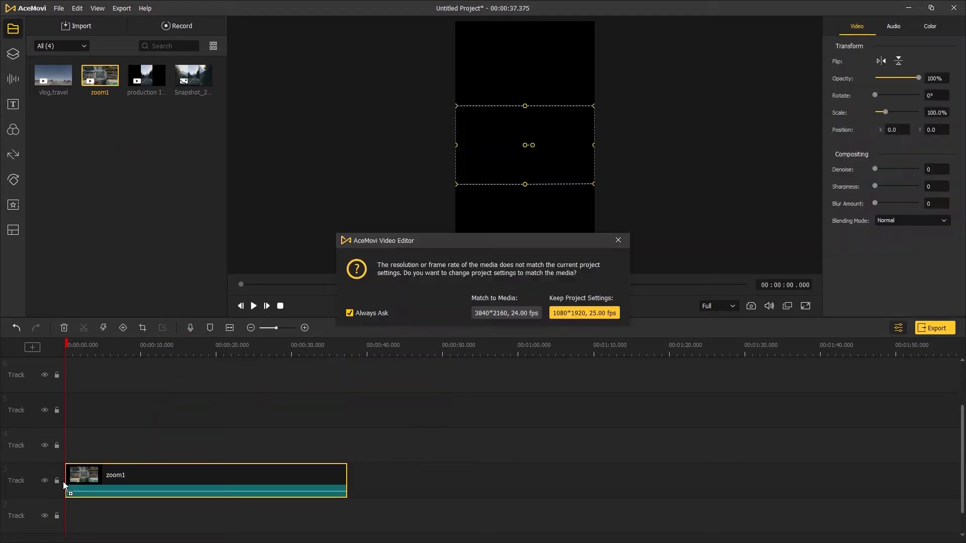
Keep the portrait resolution and scale the aerial zoom1 clip up to about 238%.
{"action": "left_click", "coordinate": [573, 315]}
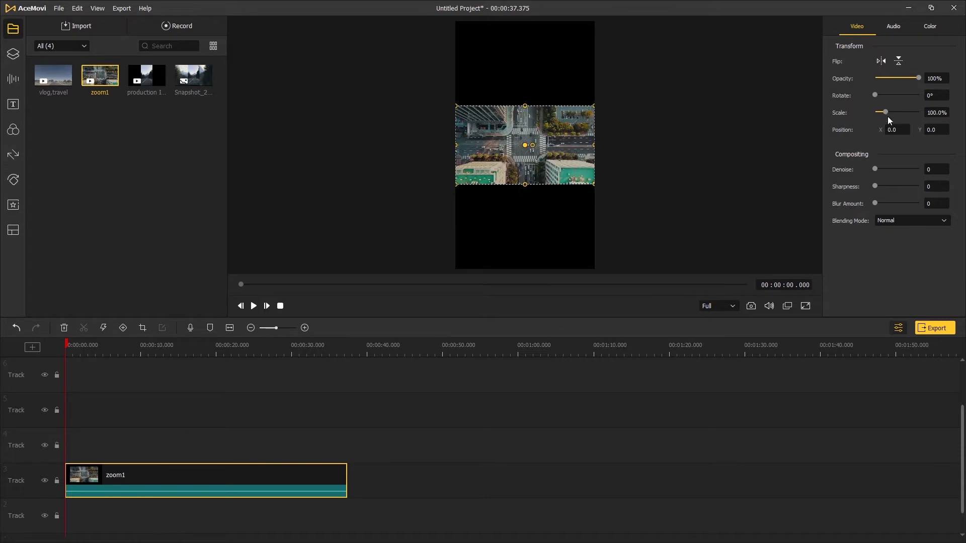
{"action": "left_click_drag", "start_coordinate": [886, 112], "coordinate": [911, 120]}
{"action": "left_click", "coordinate": [253, 306]}
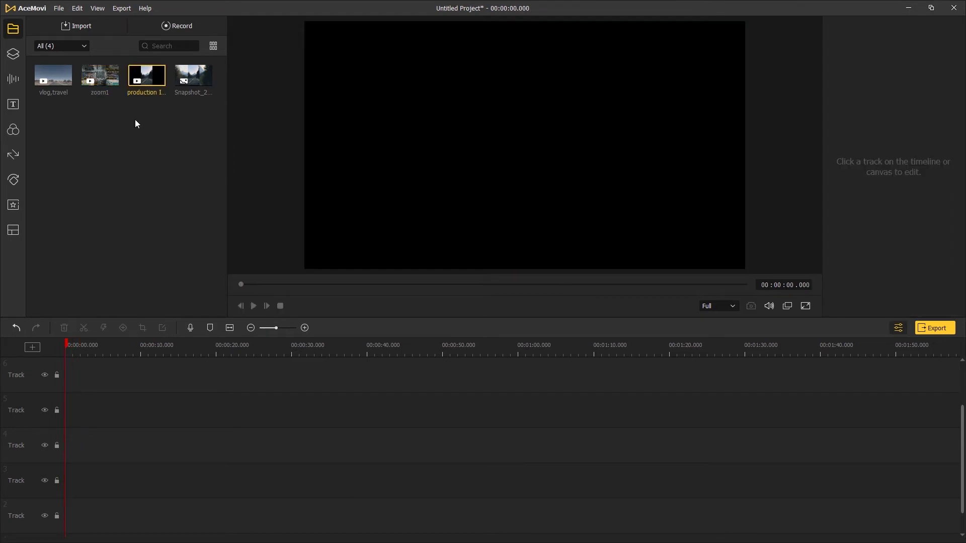
Add the production road clip to Track 3 at widescreen resolution and preview it.
{"action": "left_click_drag", "start_coordinate": [140, 85], "coordinate": [59, 487]}
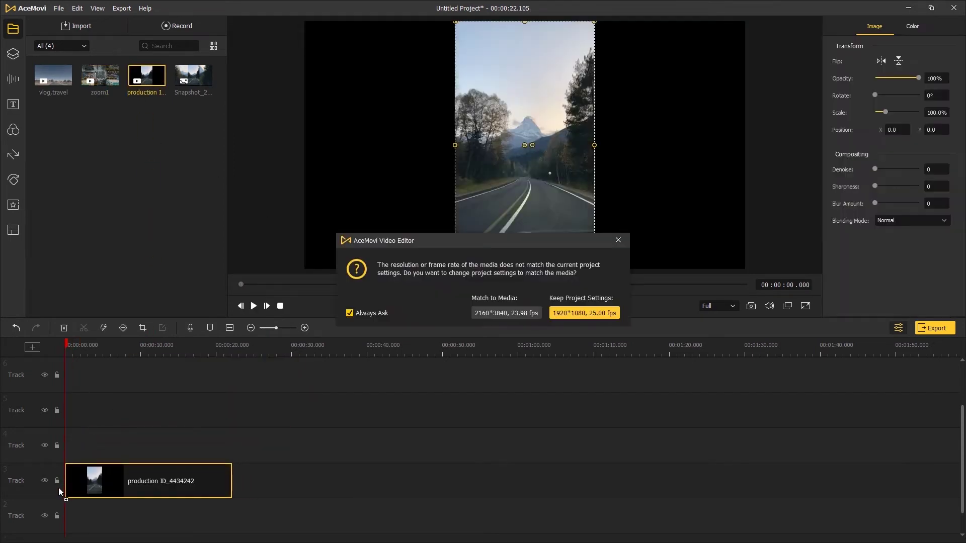
{"action": "left_click", "coordinate": [556, 312]}
{"action": "left_click", "coordinate": [253, 306]}
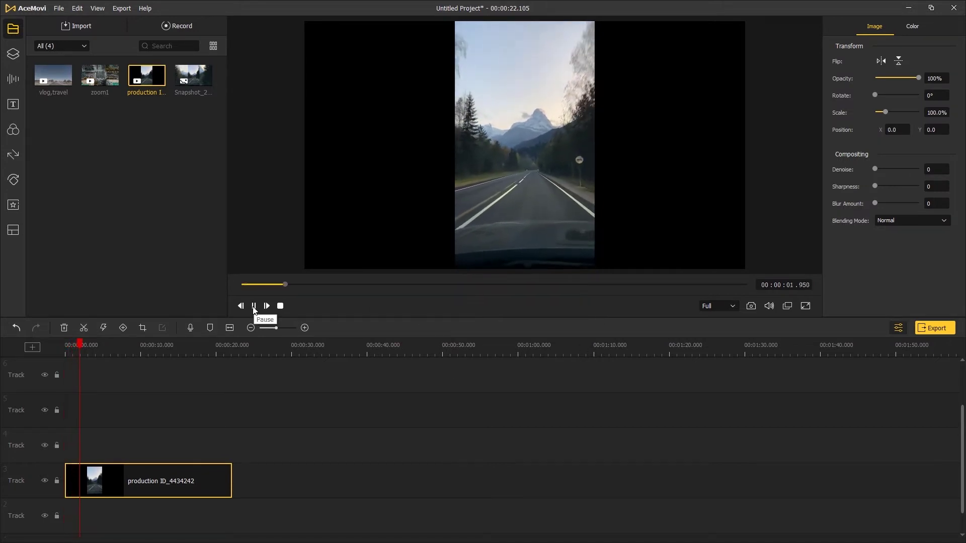
{"action": "left_click", "coordinate": [253, 307]}
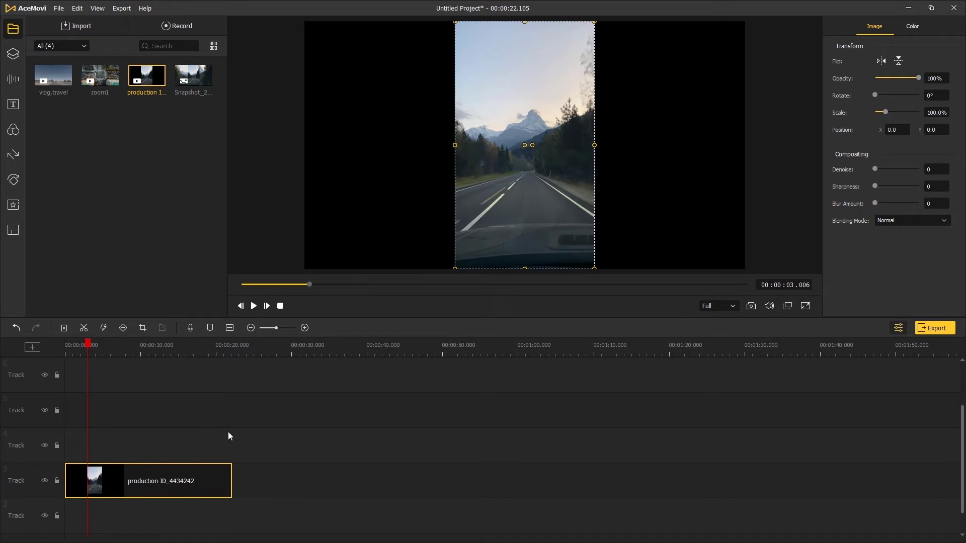
Duplicate the road clip onto Track 4, move the original to Track 2, and scale it to 399%.
{"action": "key", "text": "ctrl+v"}
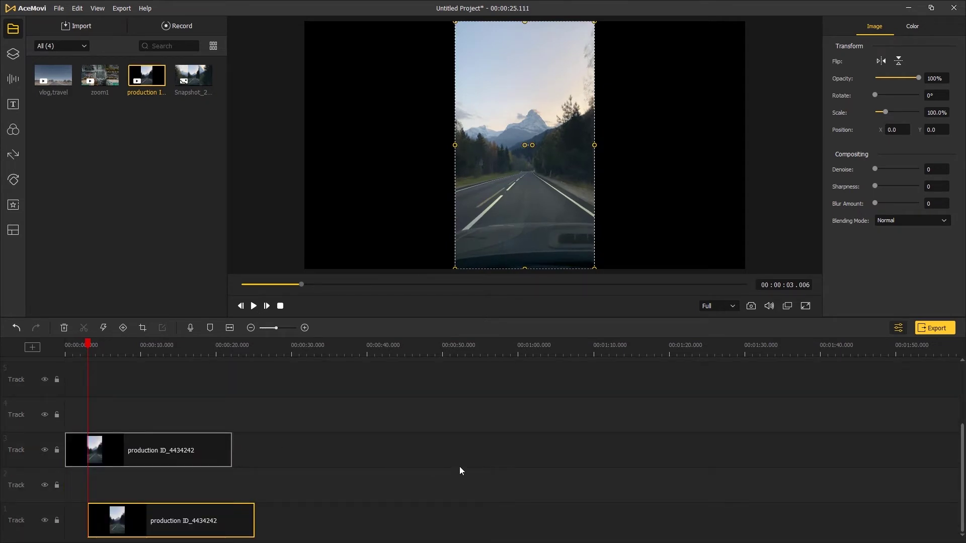
{"action": "left_click_drag", "start_coordinate": [174, 520], "coordinate": [144, 413]}
{"action": "left_click_drag", "start_coordinate": [143, 450], "coordinate": [141, 483]}
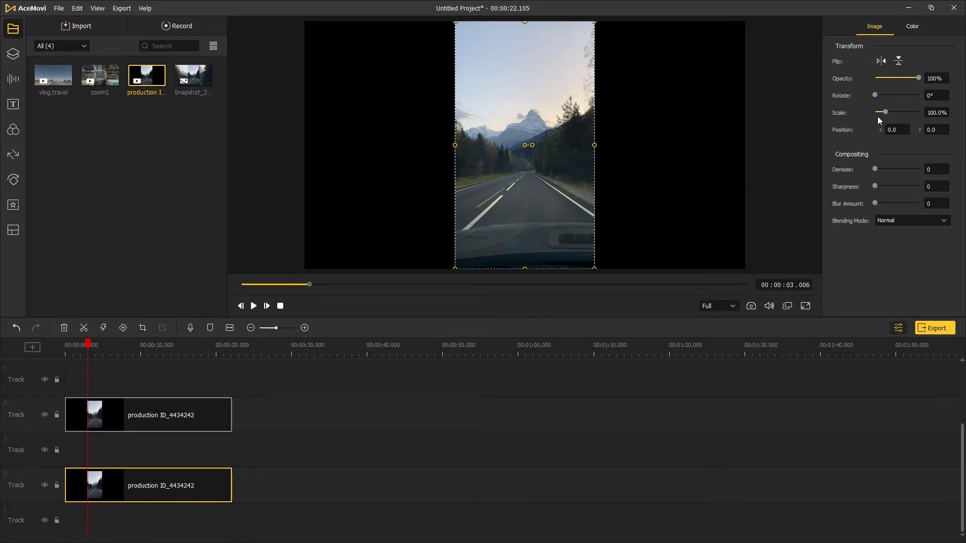
{"action": "left_click_drag", "start_coordinate": [885, 114], "coordinate": [920, 116]}
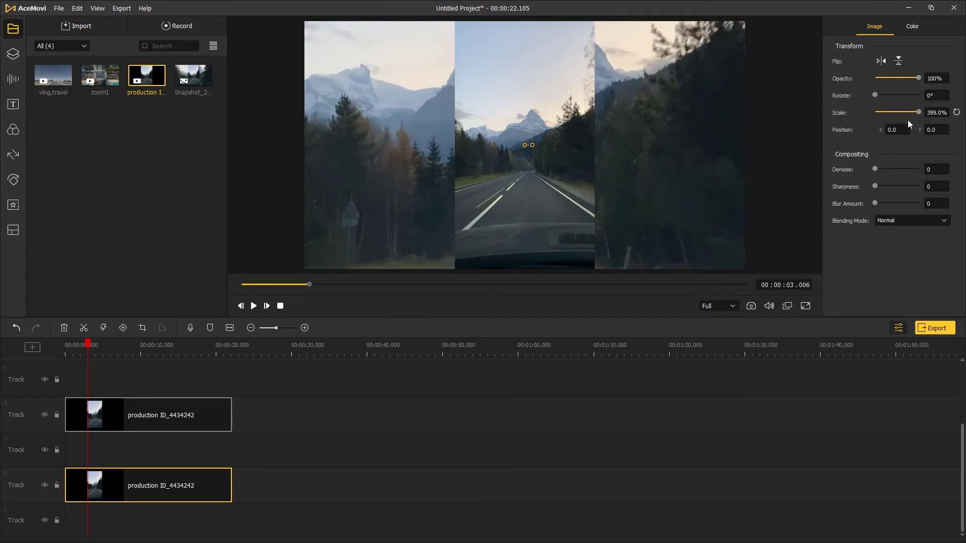
{"action": "left_click", "coordinate": [13, 131]}
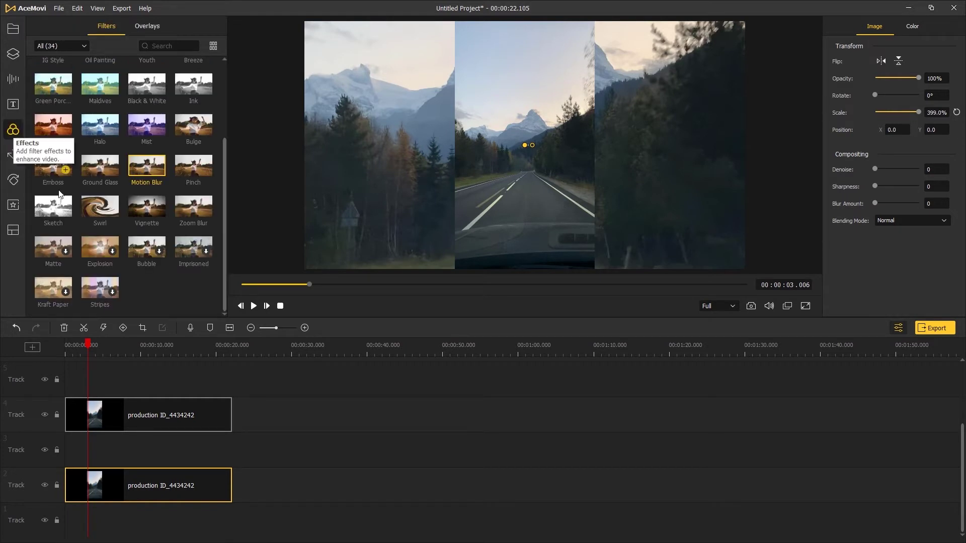
Try the Zoom Blur filter on Track 3, then delete it.
{"action": "left_click", "coordinate": [193, 167]}
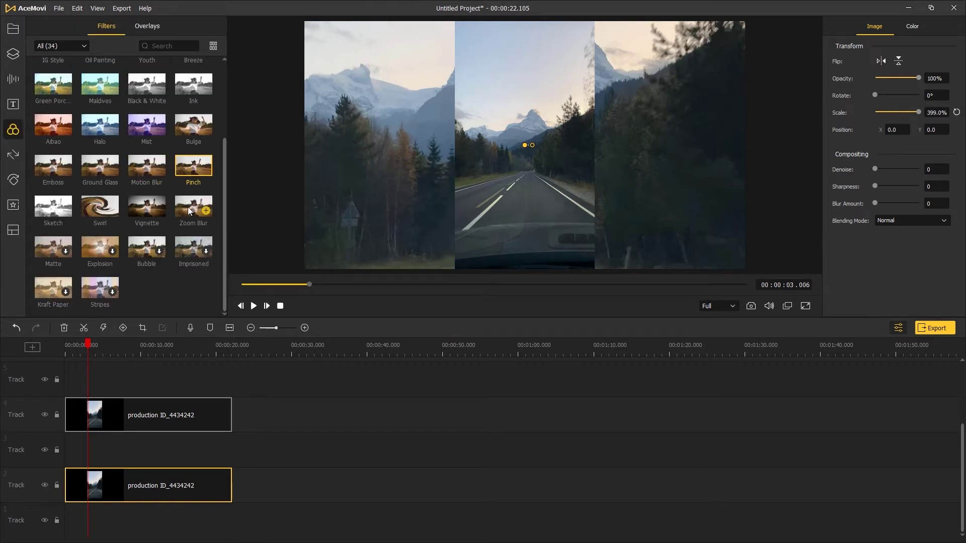
{"action": "left_click_drag", "start_coordinate": [188, 206], "coordinate": [229, 481]}
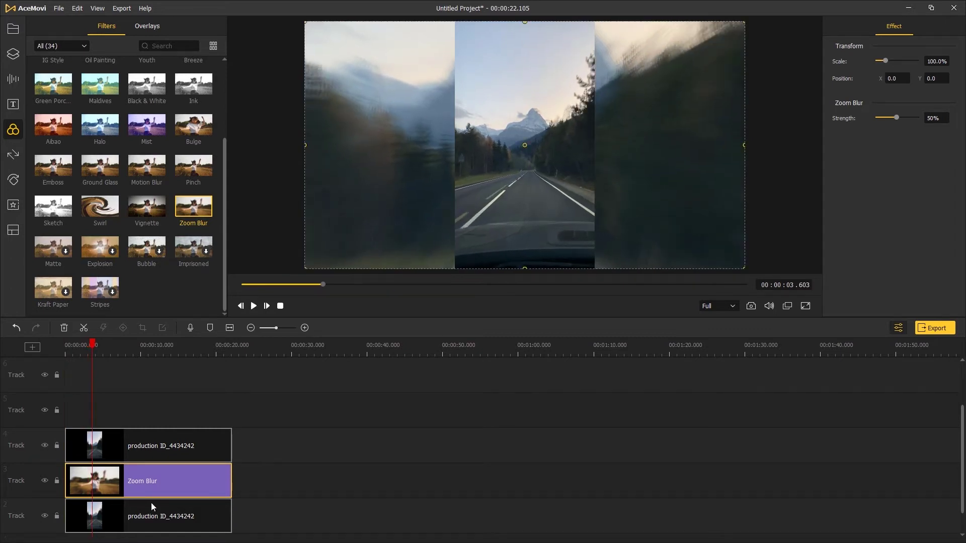
{"action": "key", "text": "Delete"}
Place Motion Blur on Track 3 spanning the clip, set Strength to 100%, and preview.
{"action": "left_click_drag", "start_coordinate": [150, 168], "coordinate": [150, 225]}
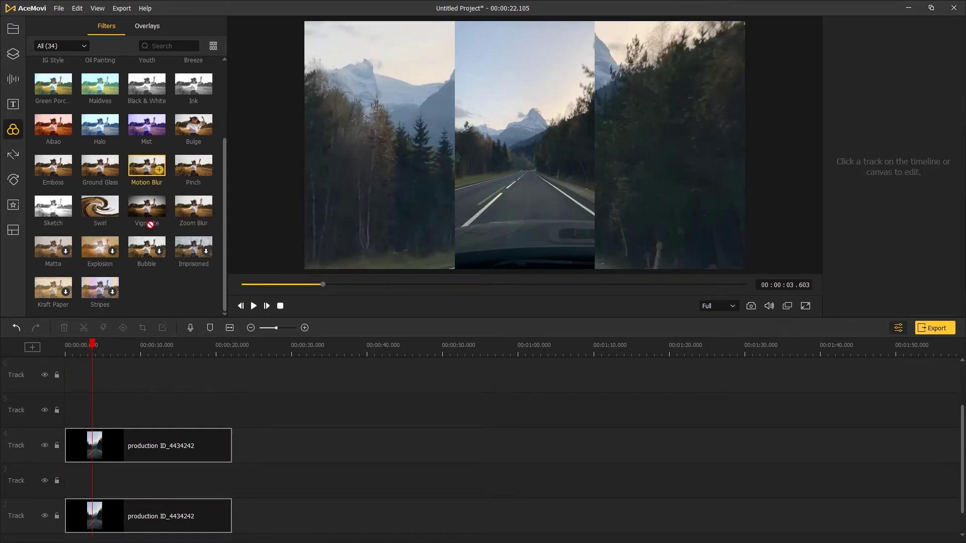
{"action": "left_click_drag", "start_coordinate": [68, 487], "coordinate": [231, 480]}
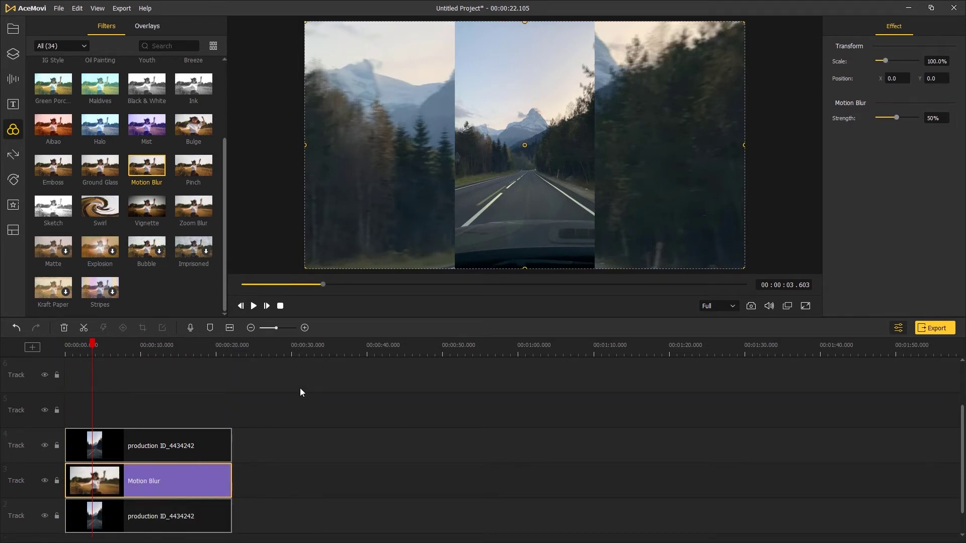
{"action": "key", "text": "space"}
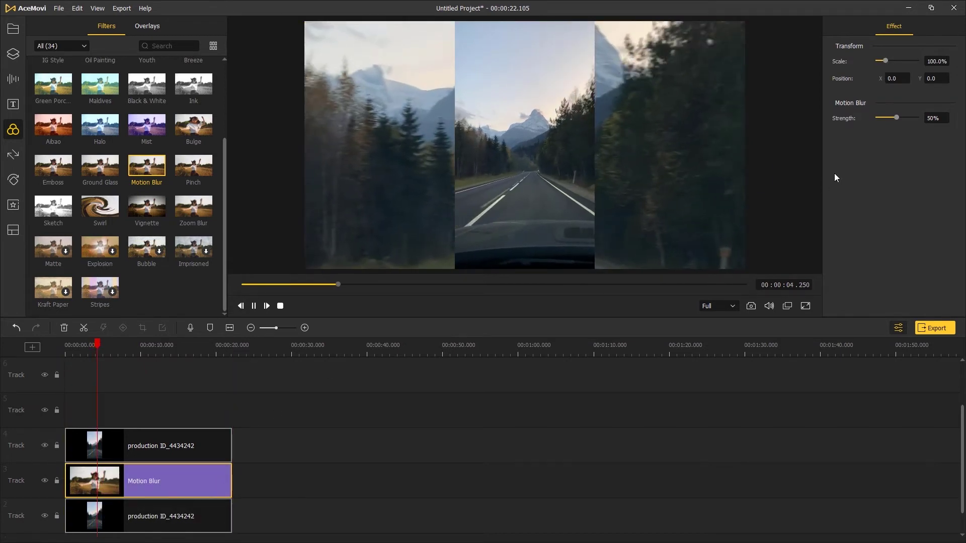
{"action": "left_click", "coordinate": [896, 118]}
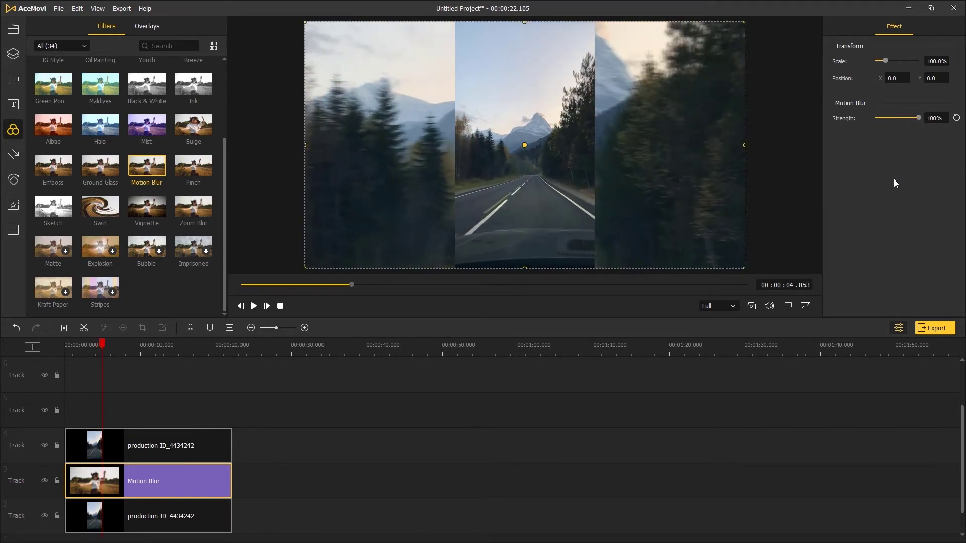
{"action": "key", "text": "space"}
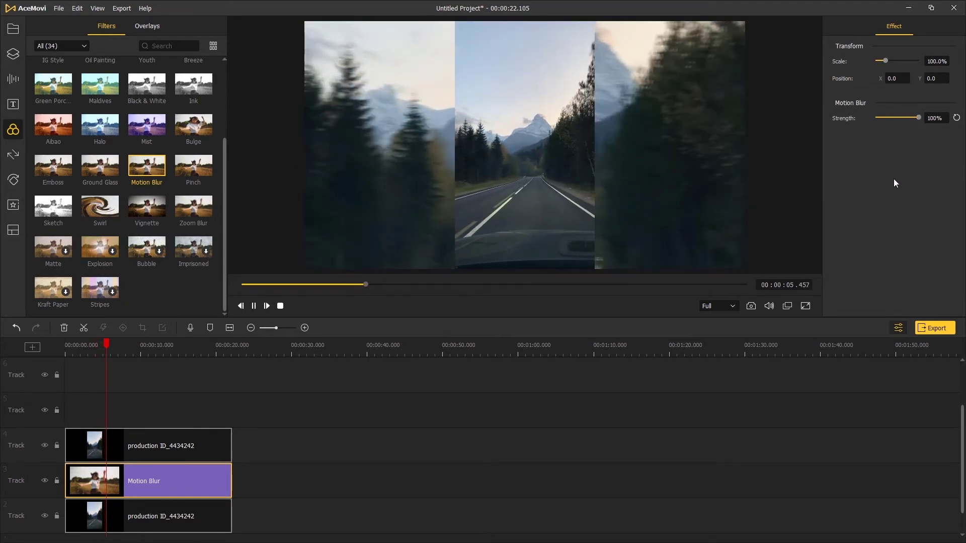
{"action": "key", "text": "space"}
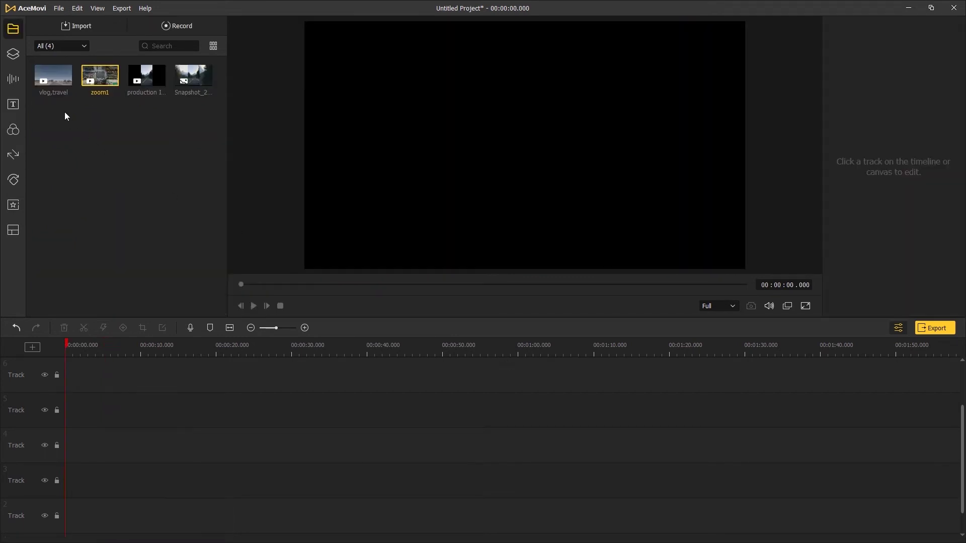
Add vlog,travel to Track 3, preview it, and rotate it to 44° on the canvas.
{"action": "left_click_drag", "start_coordinate": [52, 76], "coordinate": [65, 481]}
{"action": "left_click", "coordinate": [571, 314]}
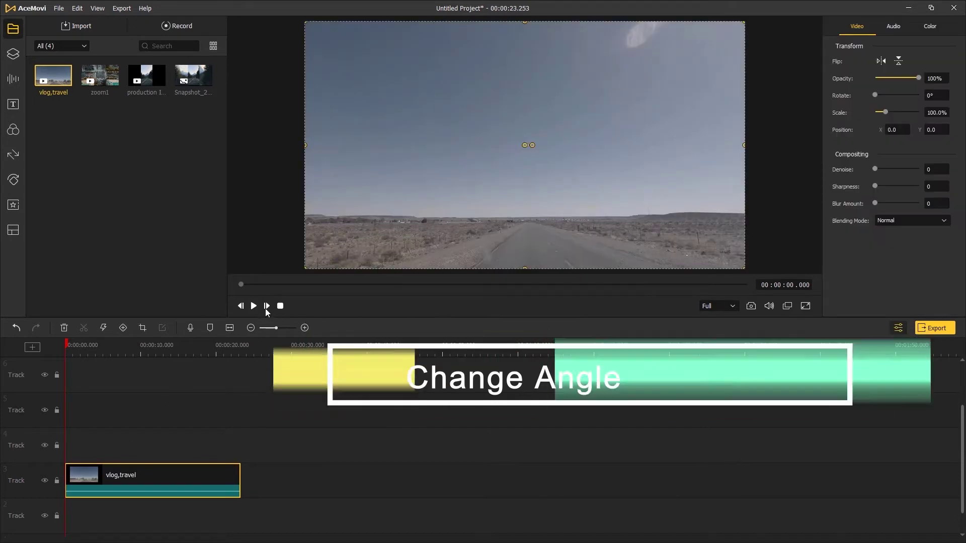
{"action": "left_click", "coordinate": [254, 307]}
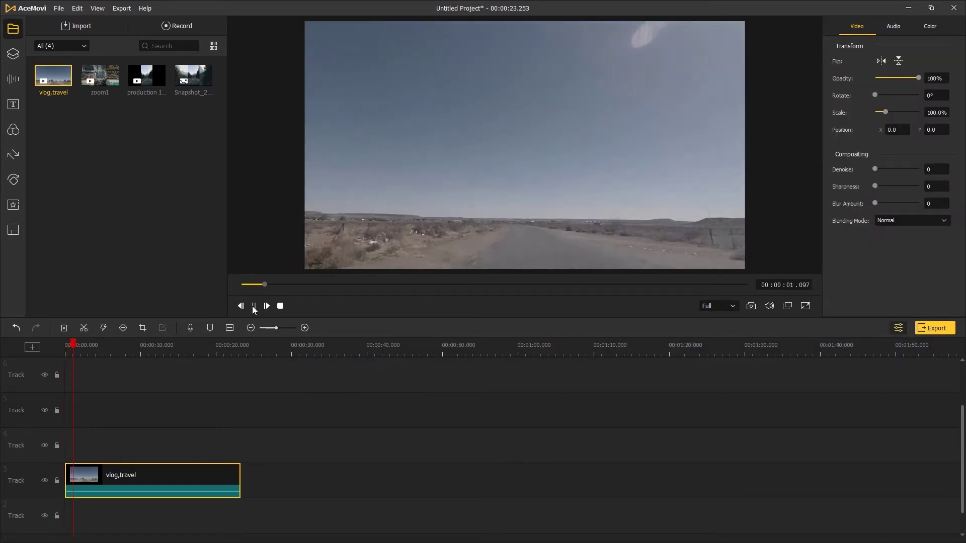
{"action": "left_click", "coordinate": [253, 307]}
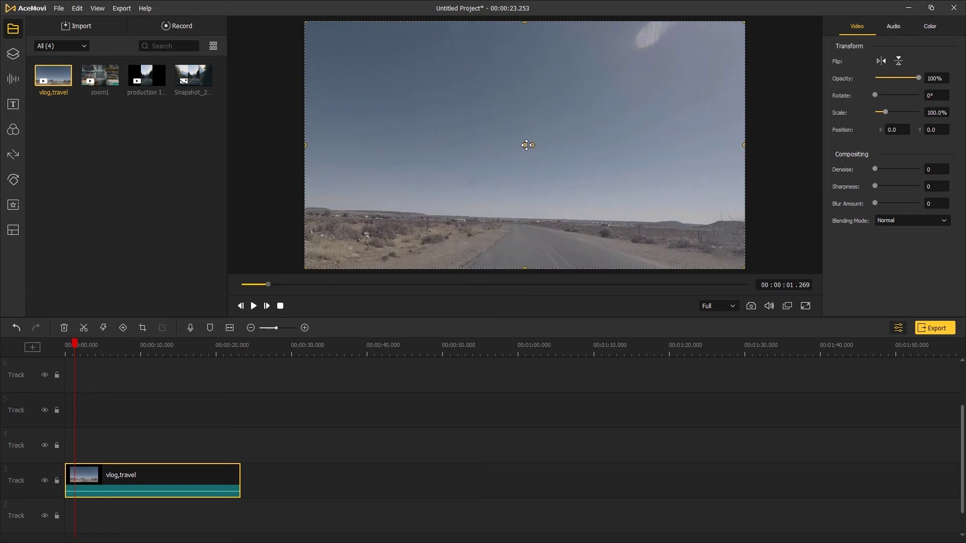
{"action": "left_click_drag", "start_coordinate": [531, 145], "coordinate": [527, 147]}
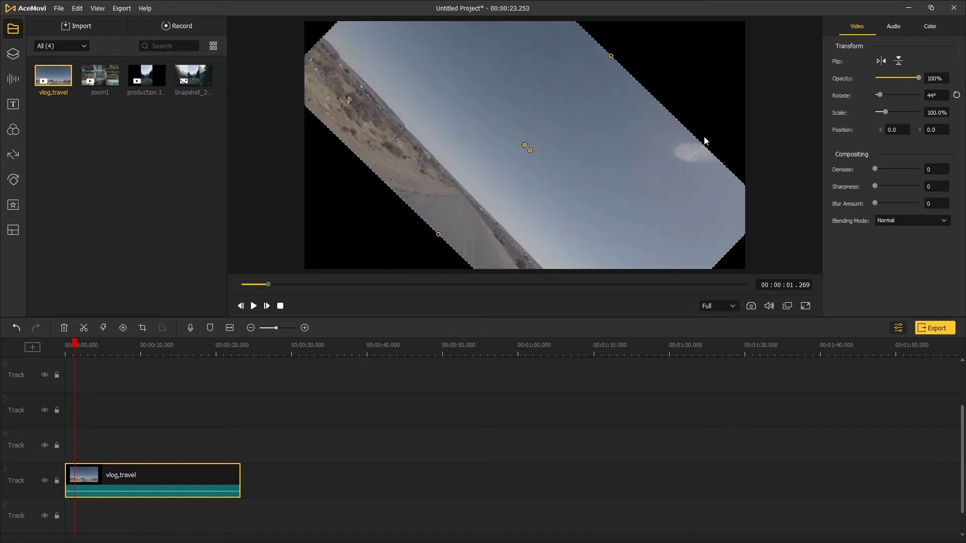
Test vertical and horizontal flips on the 44° clip, leaving it unflipped, and preview playback.
{"action": "left_click", "coordinate": [898, 61]}
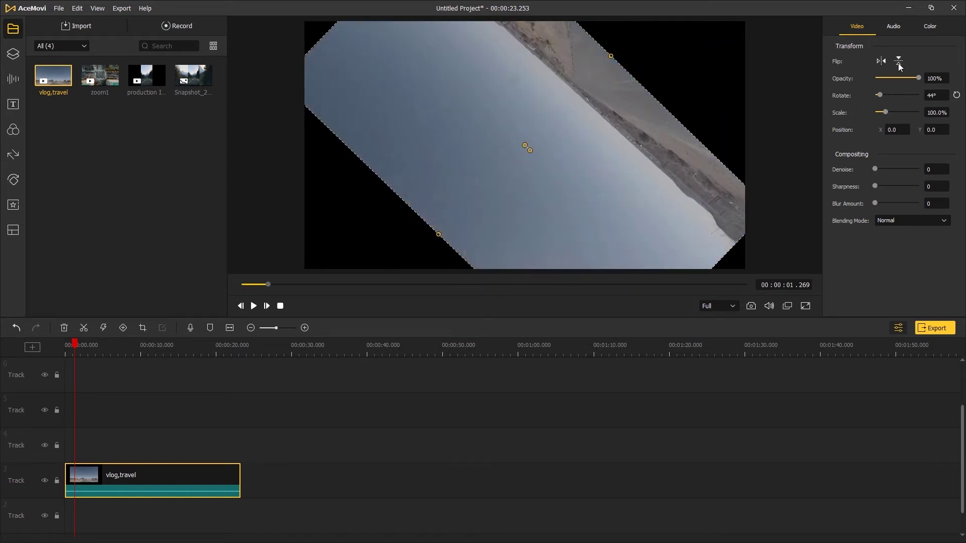
{"action": "left_click", "coordinate": [898, 62]}
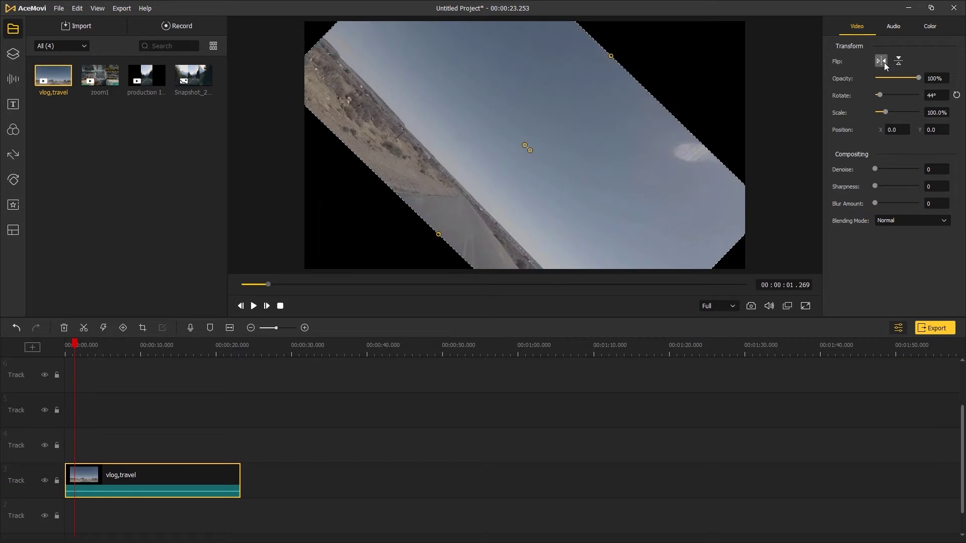
{"action": "left_click", "coordinate": [884, 63]}
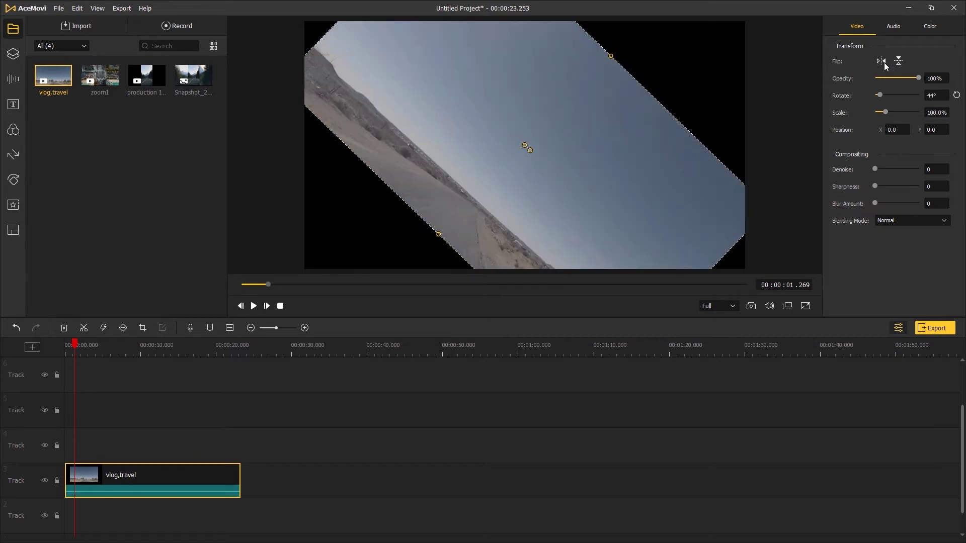
{"action": "left_click", "coordinate": [884, 62]}
{"action": "left_click", "coordinate": [884, 62]}
{"action": "left_click", "coordinate": [254, 306]}
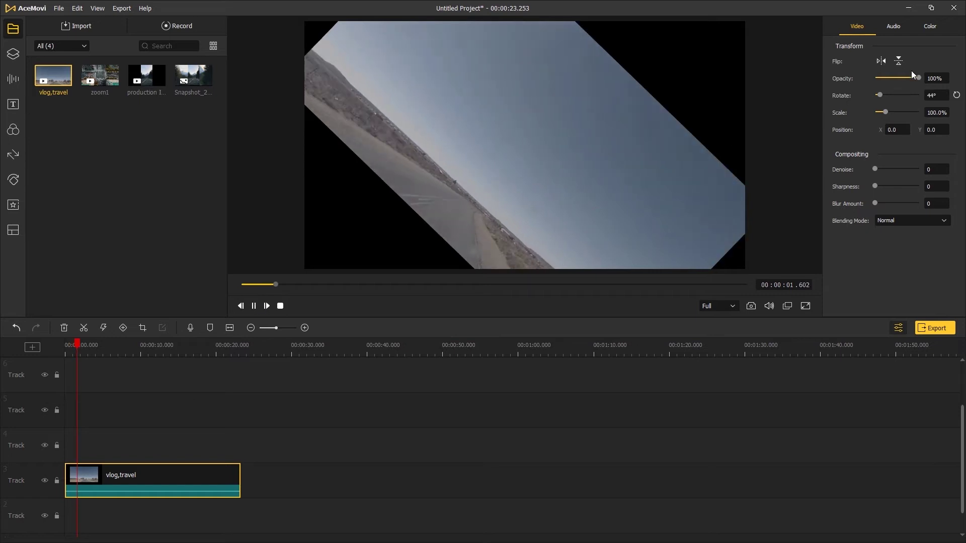
{"action": "left_click", "coordinate": [900, 61]}
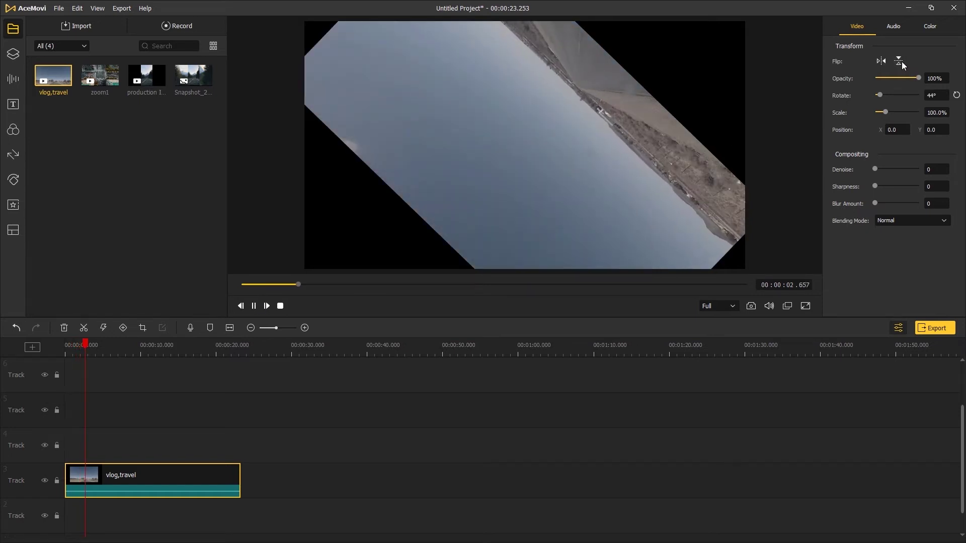
{"action": "left_click", "coordinate": [900, 62]}
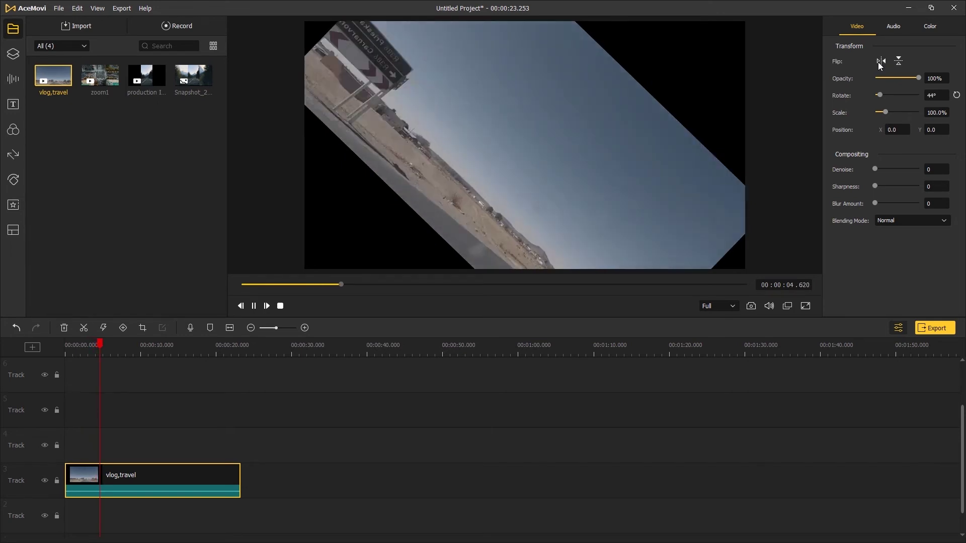
{"action": "left_click", "coordinate": [257, 309]}
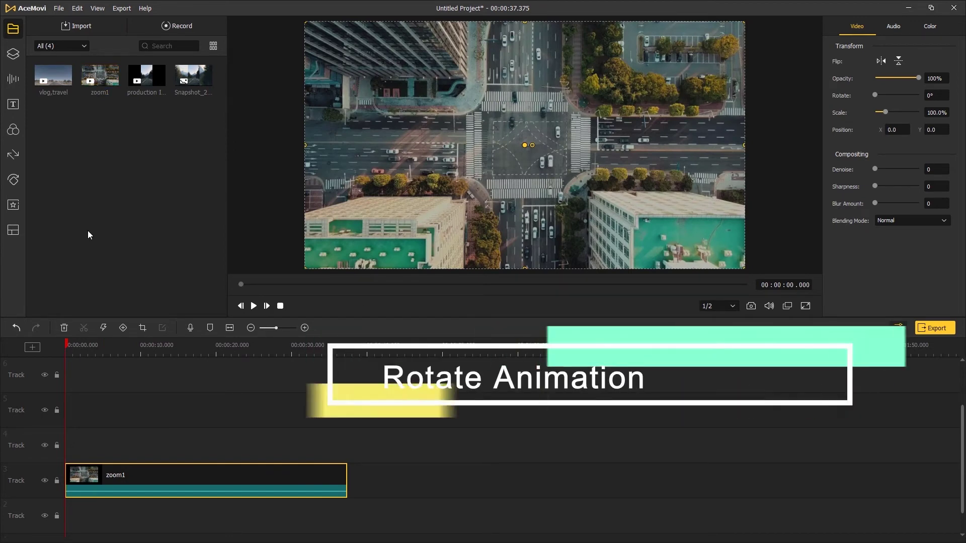
Apply the Clockwise Rotate animation to zoom1 and preview the spin.
{"action": "left_click", "coordinate": [17, 205]}
{"action": "left_click", "coordinate": [13, 179]}
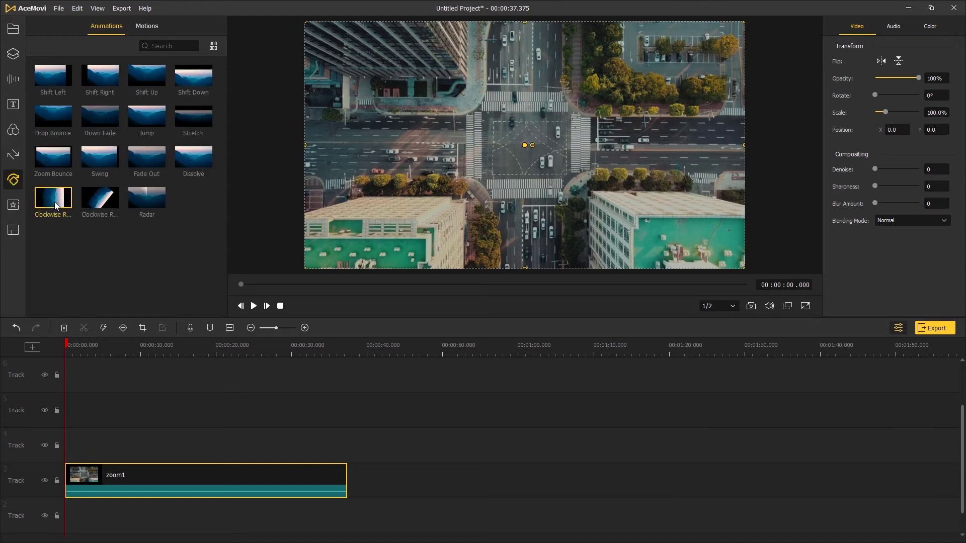
{"action": "left_click_drag", "start_coordinate": [55, 206], "coordinate": [70, 478]}
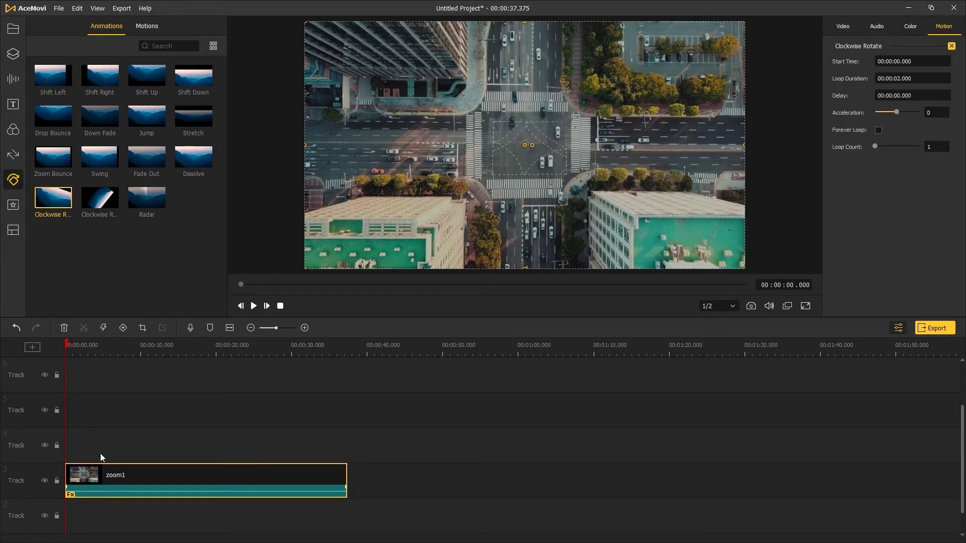
{"action": "left_click", "coordinate": [254, 308]}
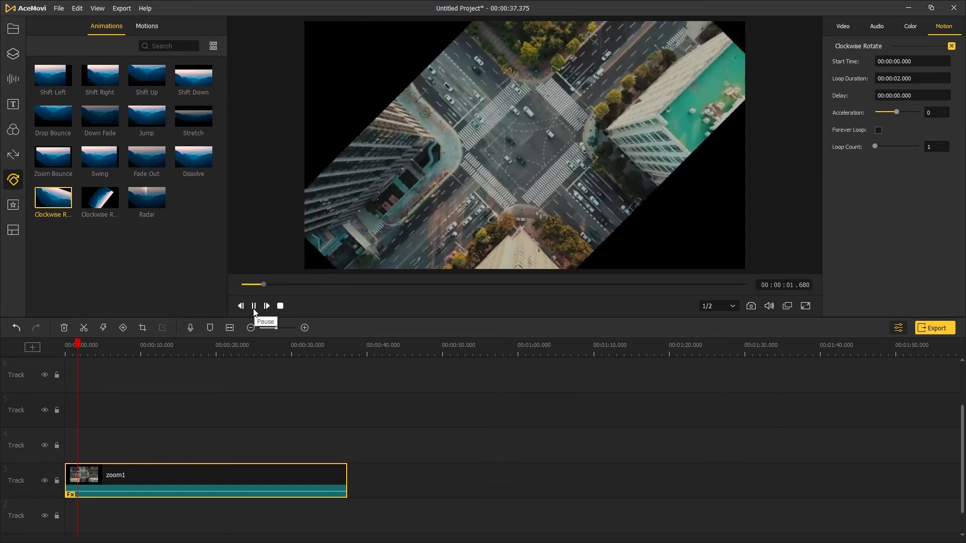
{"action": "left_click", "coordinate": [254, 307]}
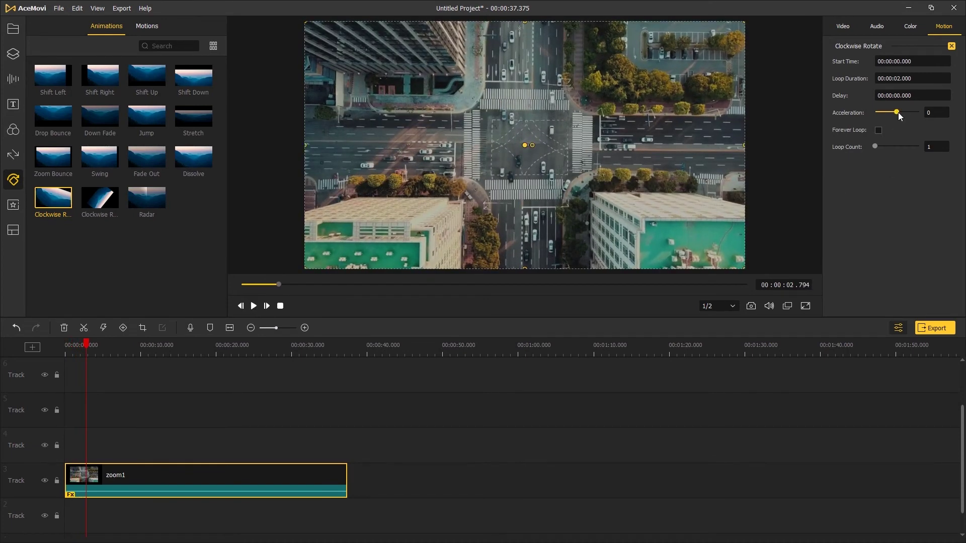
Set the rotation's Acceleration to 0, enable Forever Loop, and play it back.
{"action": "left_click_drag", "start_coordinate": [894, 113], "coordinate": [897, 113]}
{"action": "left_click", "coordinate": [878, 130]}
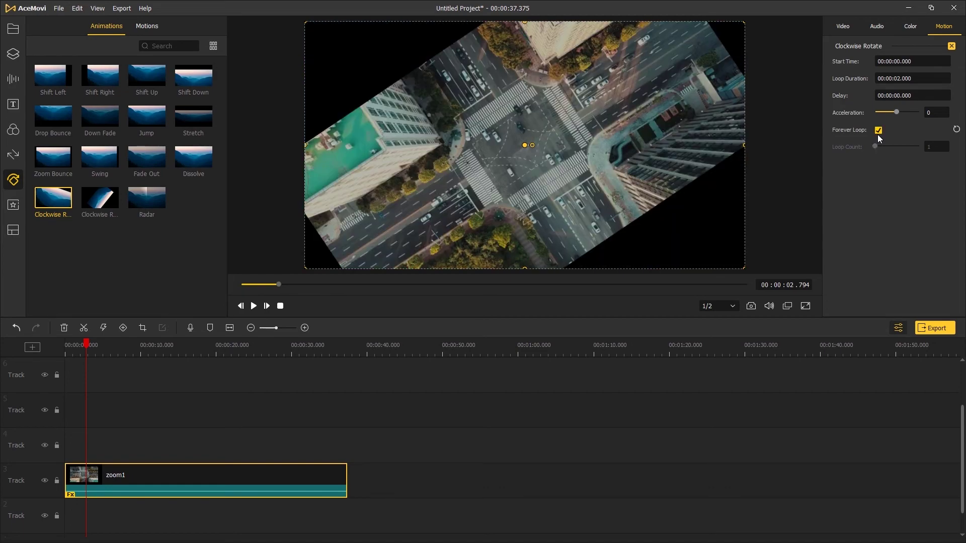
{"action": "left_click", "coordinate": [253, 307]}
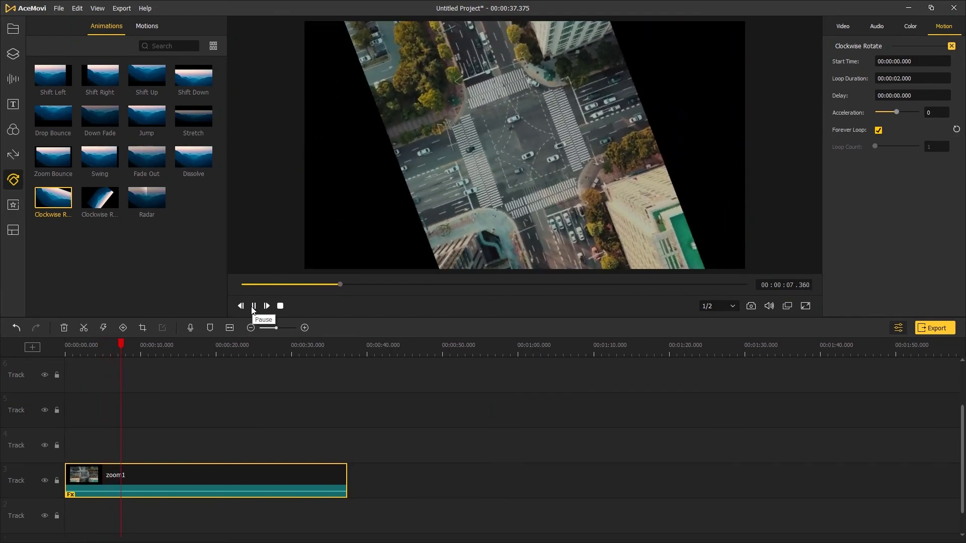
{"action": "left_click", "coordinate": [253, 307]}
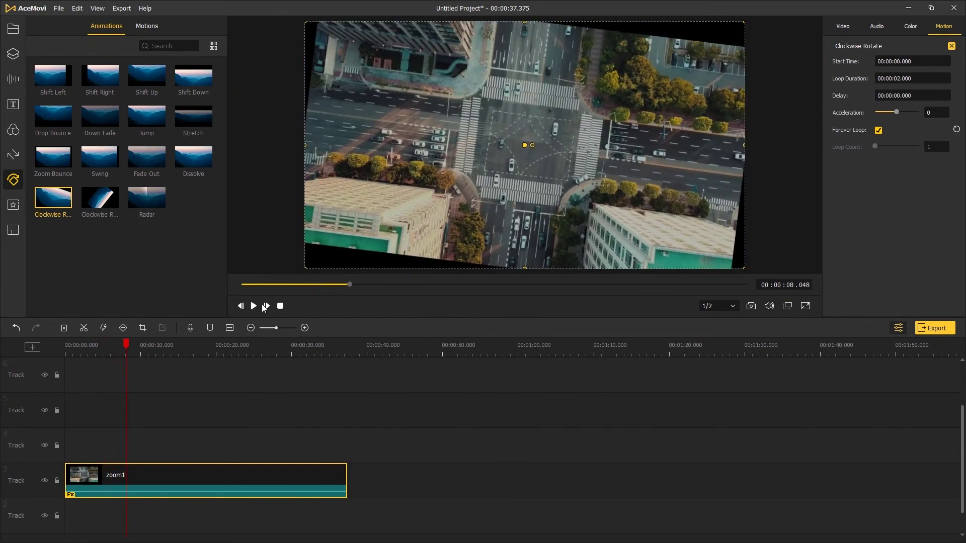
{"action": "left_click", "coordinate": [98, 210]}
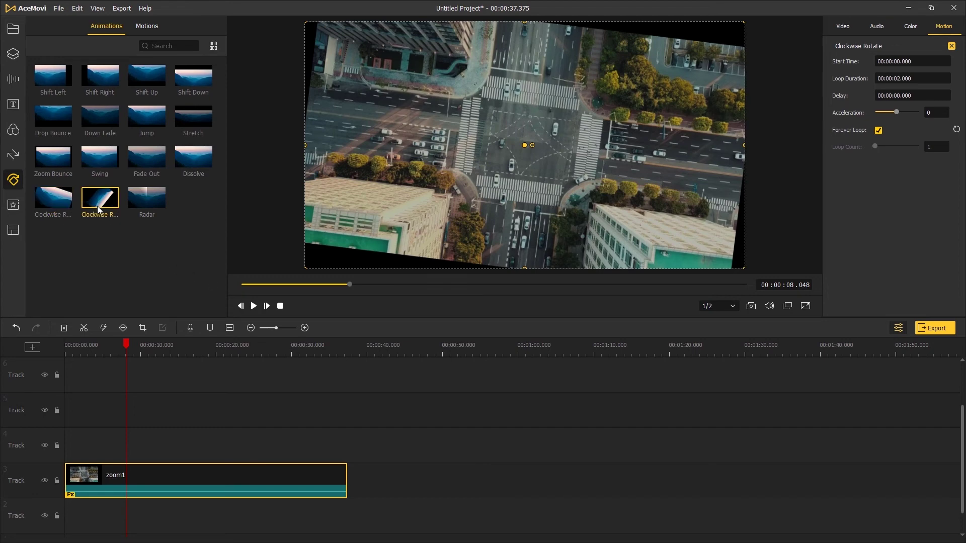
Replace Clockwise Rotate with Clockwise Rotate Zoom In on zoom1, preview, and export as 'rotate'.
{"action": "left_click", "coordinate": [951, 46]}
{"action": "left_click_drag", "start_coordinate": [84, 202], "coordinate": [96, 480]}
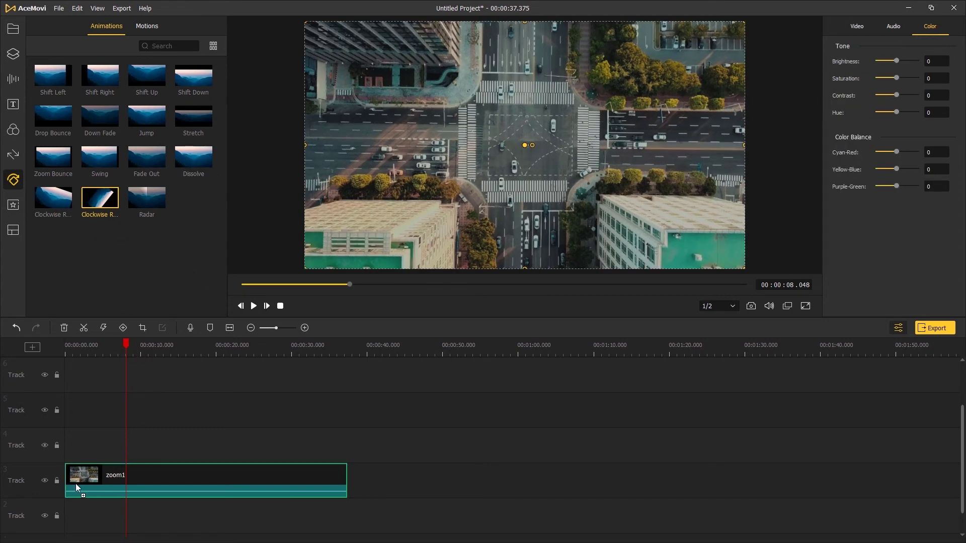
{"action": "left_click_drag", "start_coordinate": [124, 347], "coordinate": [74, 345]}
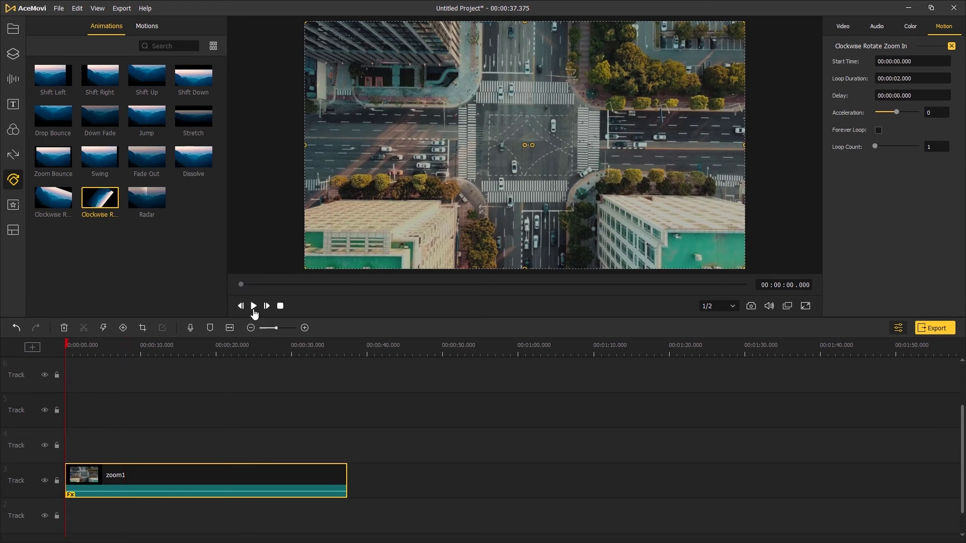
{"action": "left_click", "coordinate": [253, 307]}
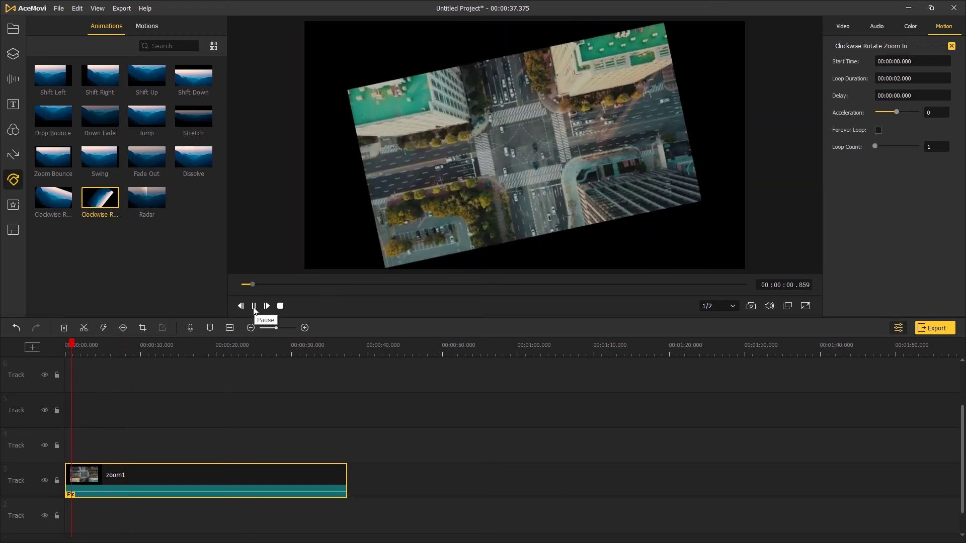
{"action": "left_click", "coordinate": [253, 307]}
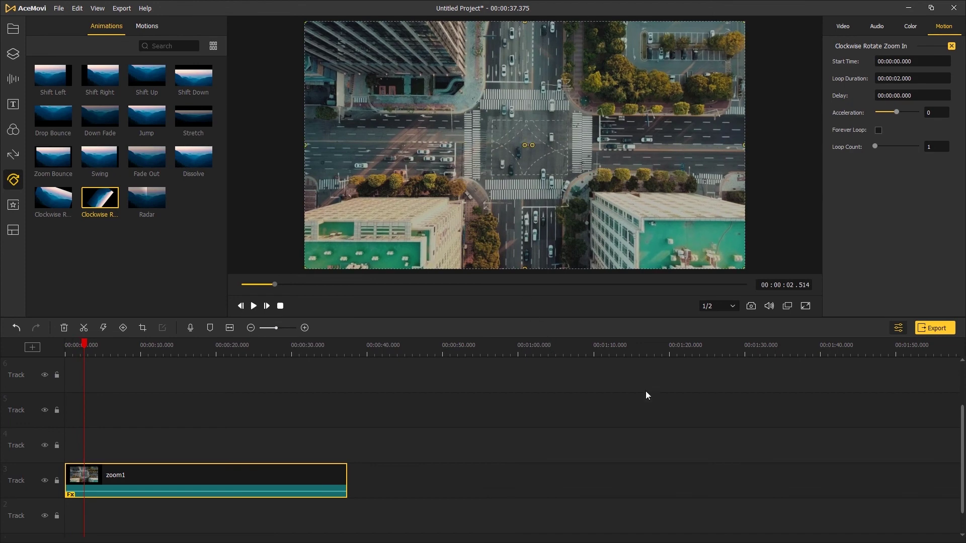
{"action": "left_click", "coordinate": [933, 332]}
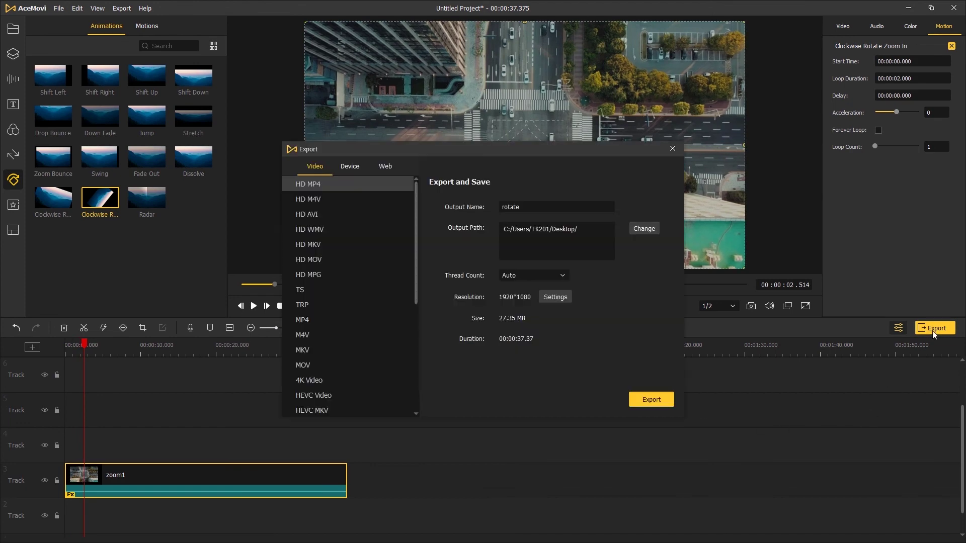
{"action": "left_click", "coordinate": [642, 400]}
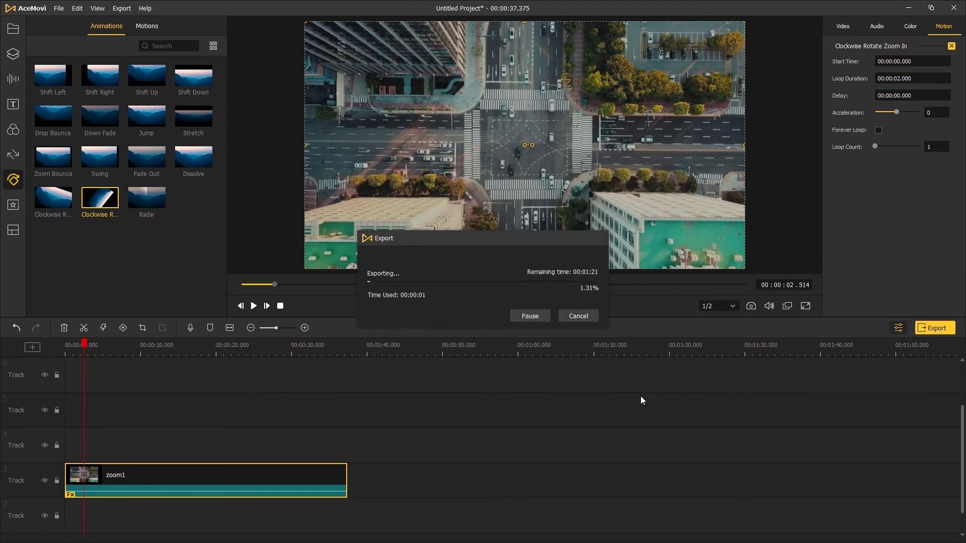